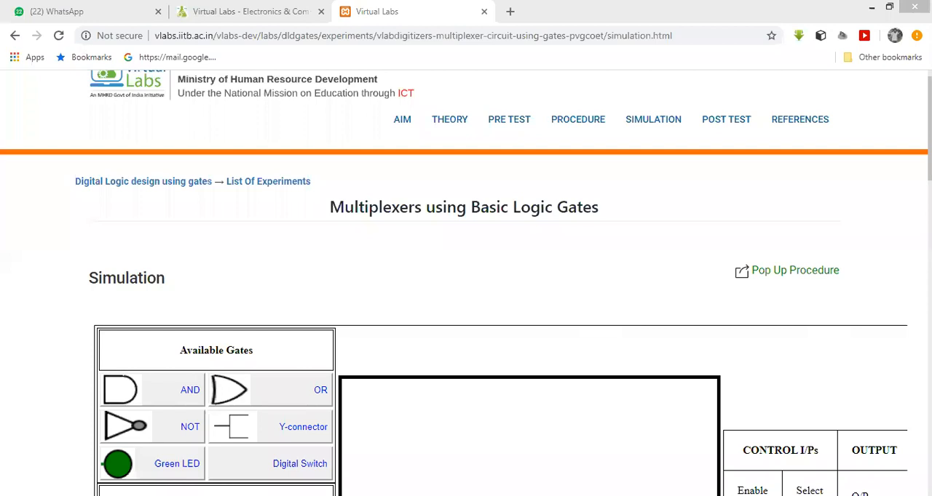
- Examine the multiplexer simulation page, including its available gates, connection options, blank canvas and truth table
scroll(520, 223, "down", 5)
scroll(519, 223, "up", 5)
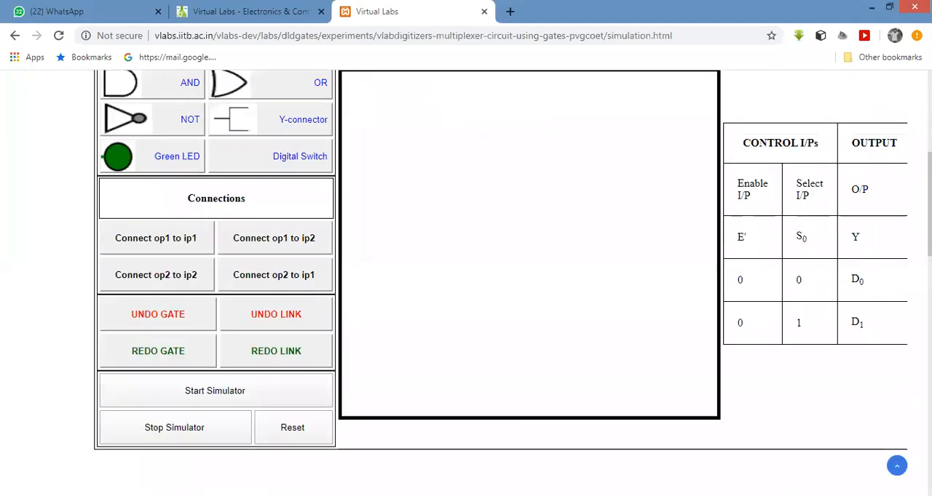
scroll(276, 292, "down", 3)
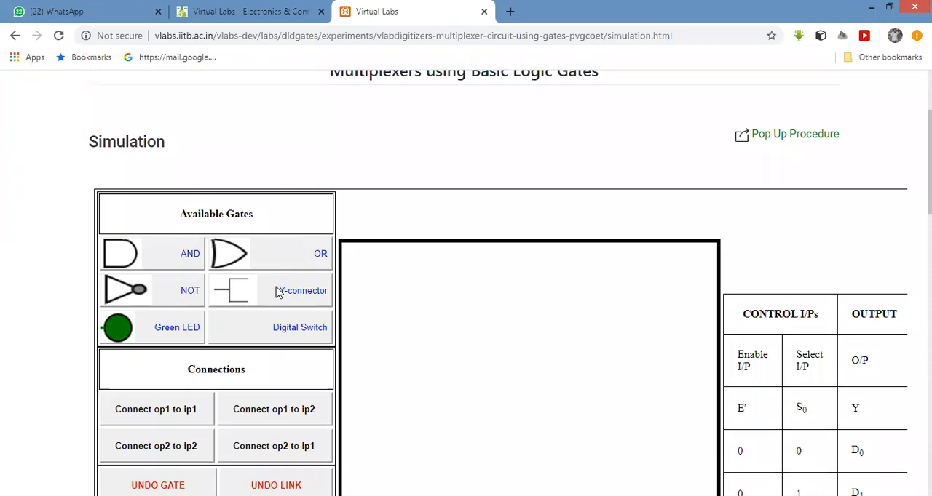
scroll(277, 291, "down", 1)
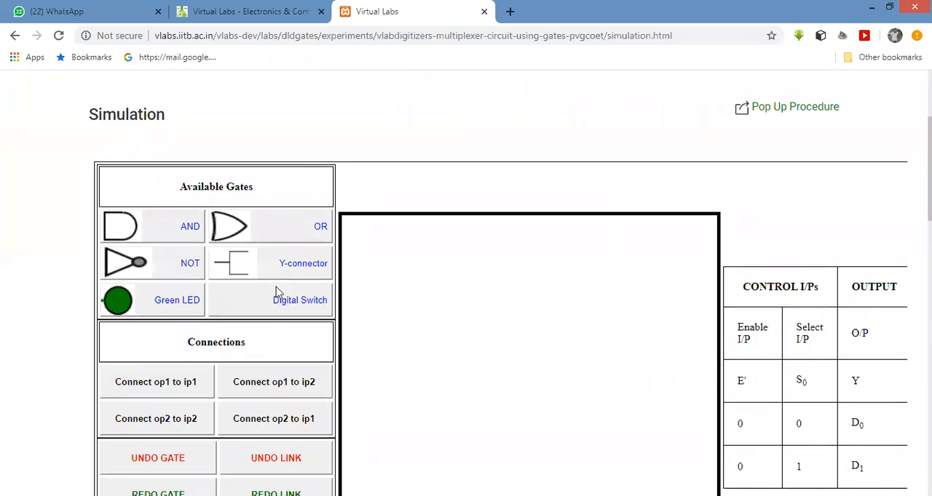
scroll(276, 292, "down", 1)
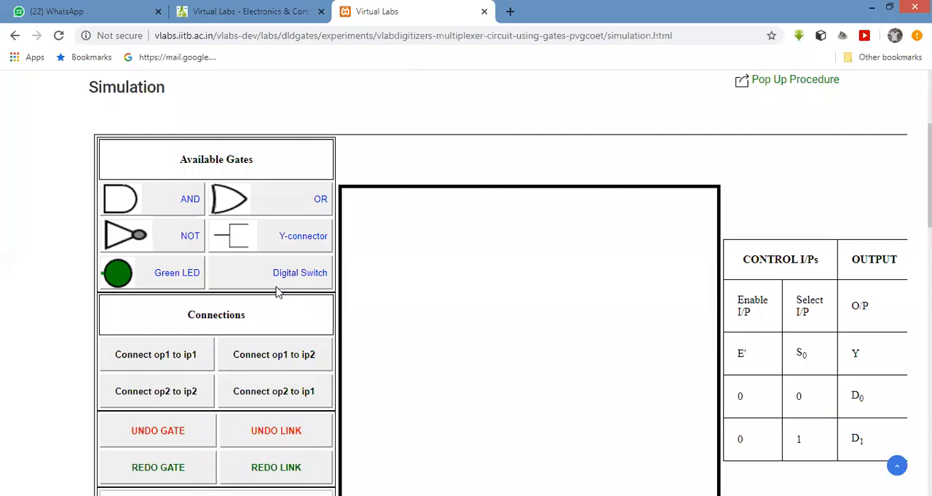
scroll(276, 292, "down", 1)
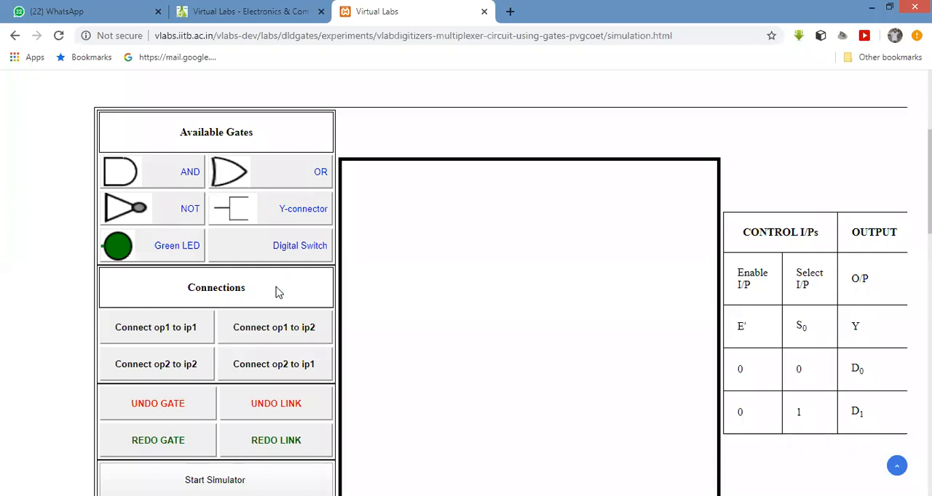
scroll(277, 292, "down", 1)
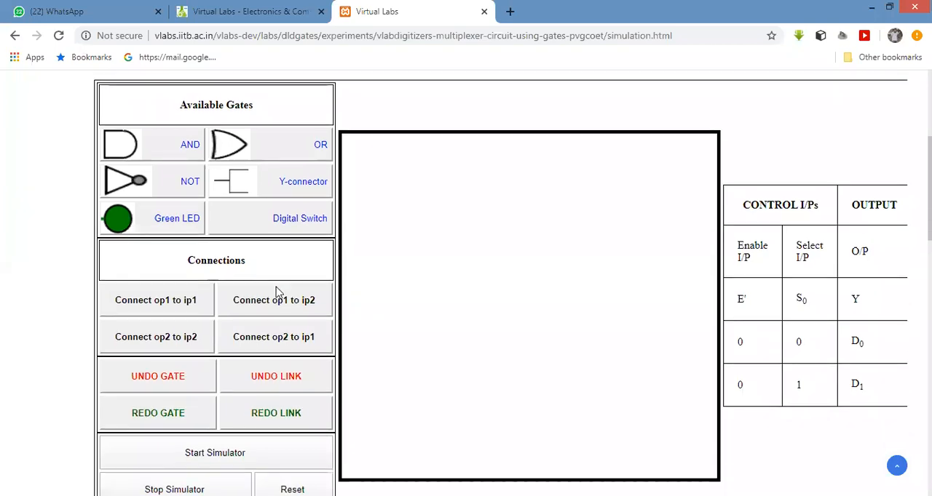
scroll(277, 292, "down", 1)
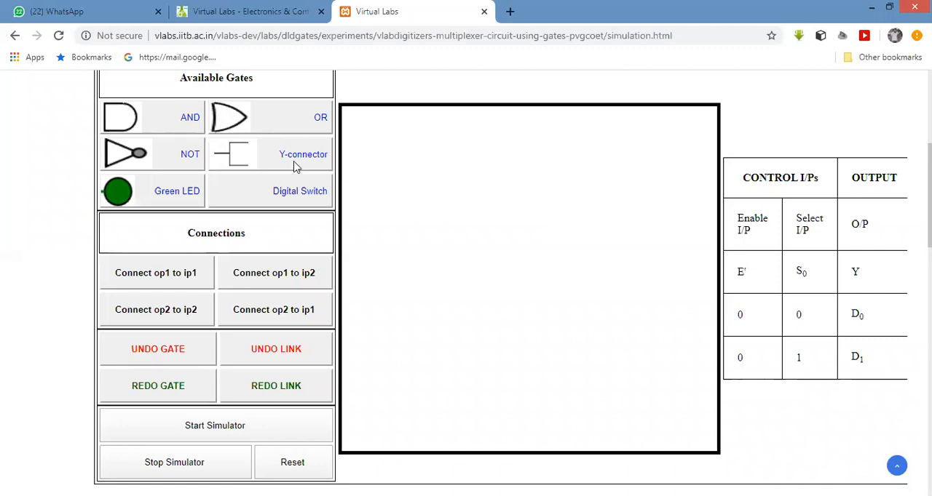
- Place two AND gates, one below the other, and an OR gate to their right between them
left_click(162, 119)
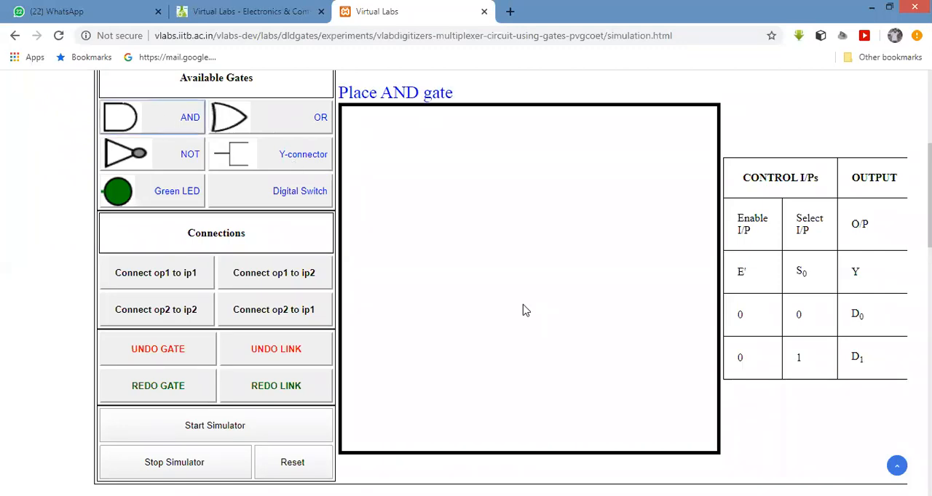
left_click(546, 291)
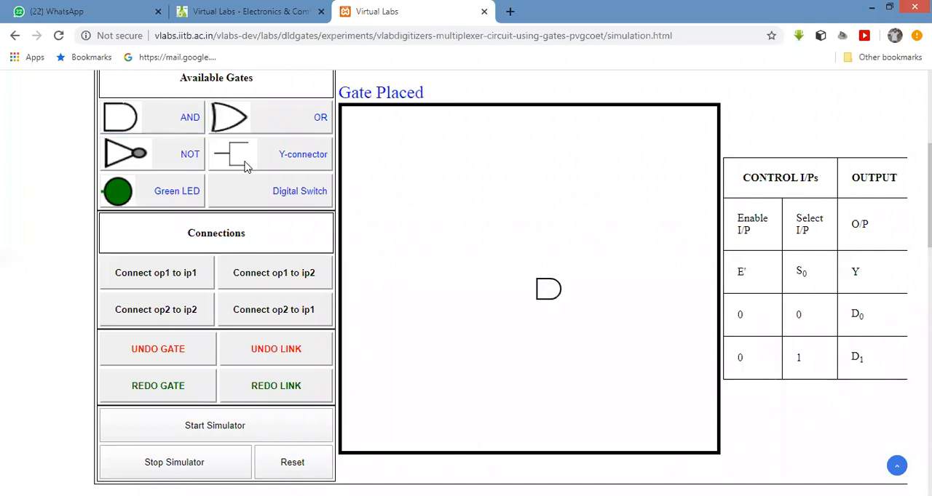
left_click(154, 123)
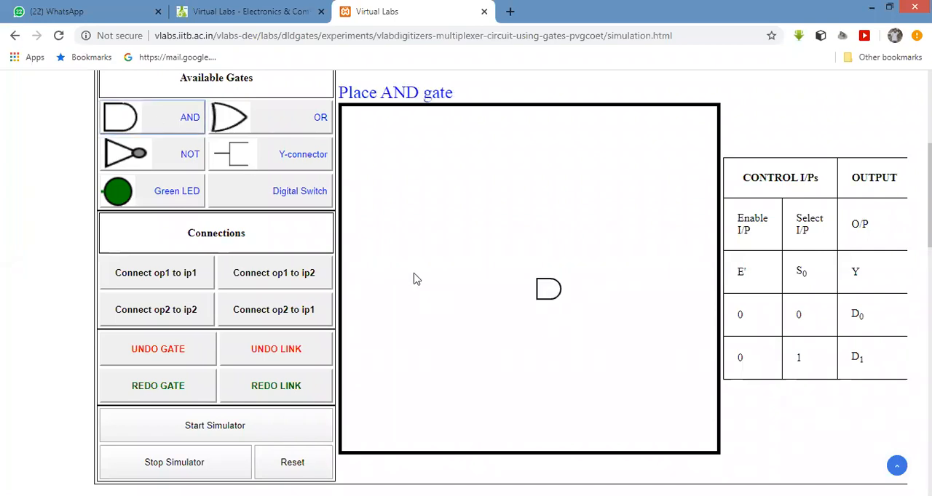
left_click(552, 346)
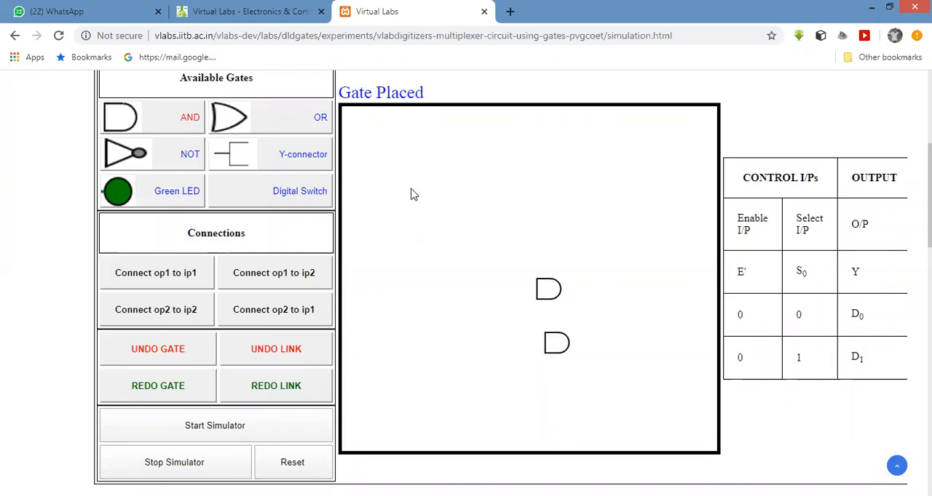
left_click(616, 287)
- Place a NOT gate in the upper part of the canvas and a Y-connector just to its left
left_click(158, 154)
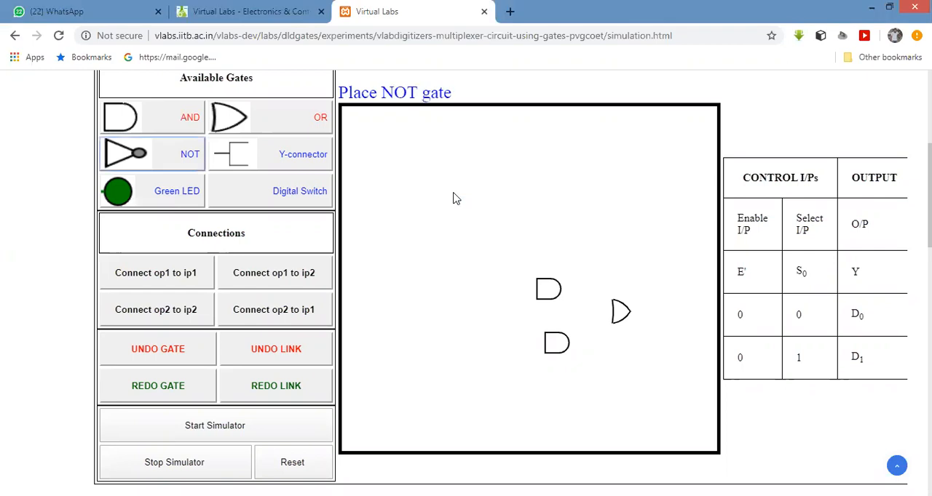
left_click(454, 197)
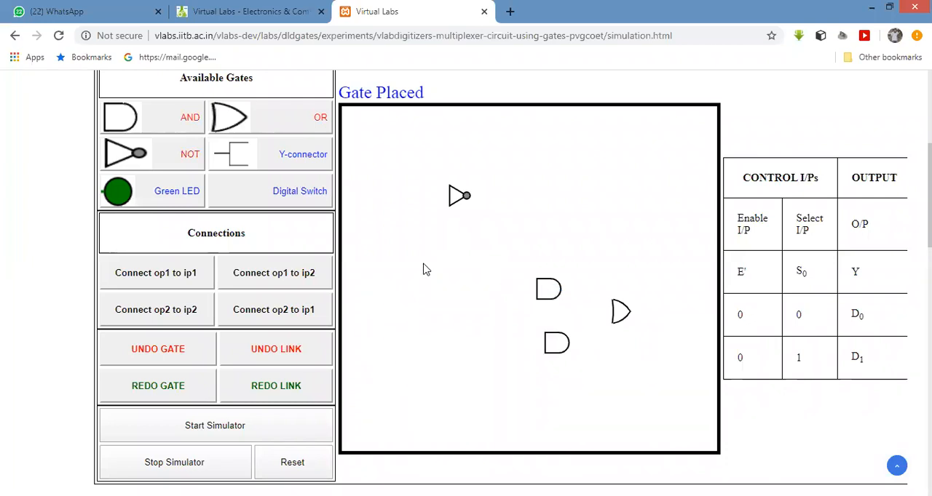
left_click(250, 157)
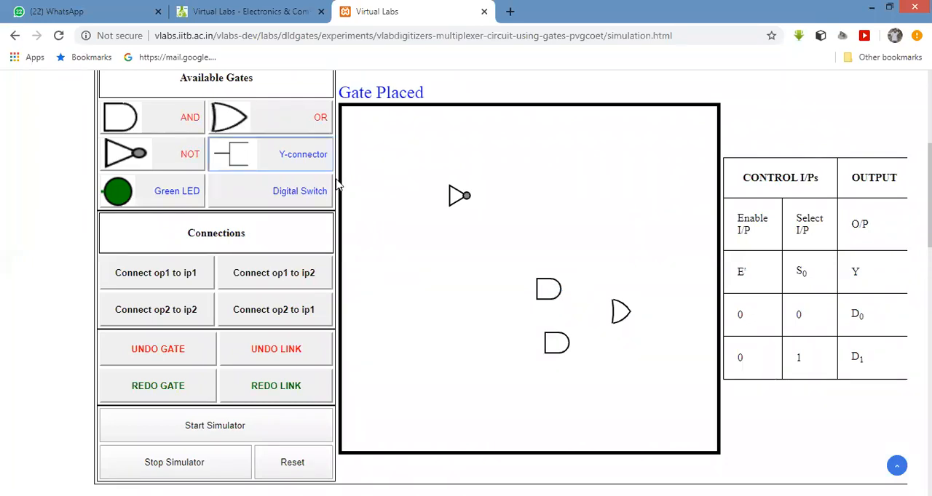
left_click(406, 203)
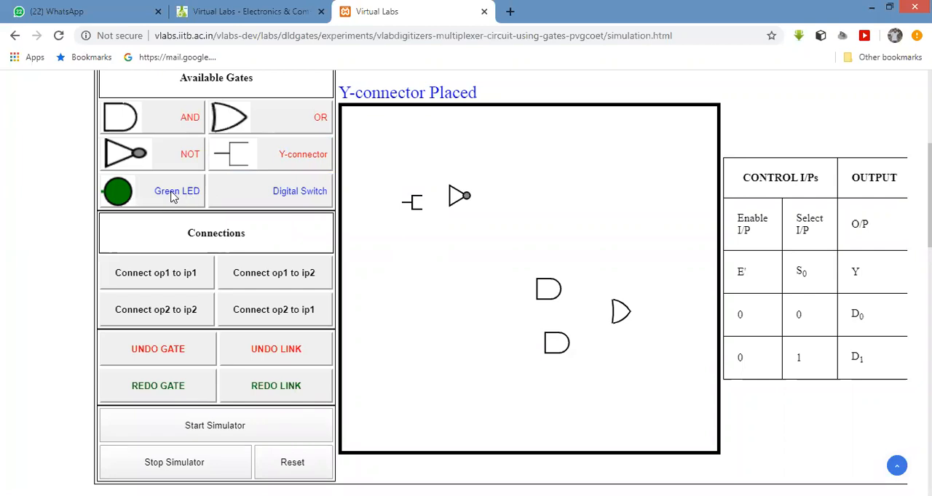
- Place a green LED right of the OR gate and three digital switches, one left of the Y-connector and one left of each AND gate
left_click(128, 194)
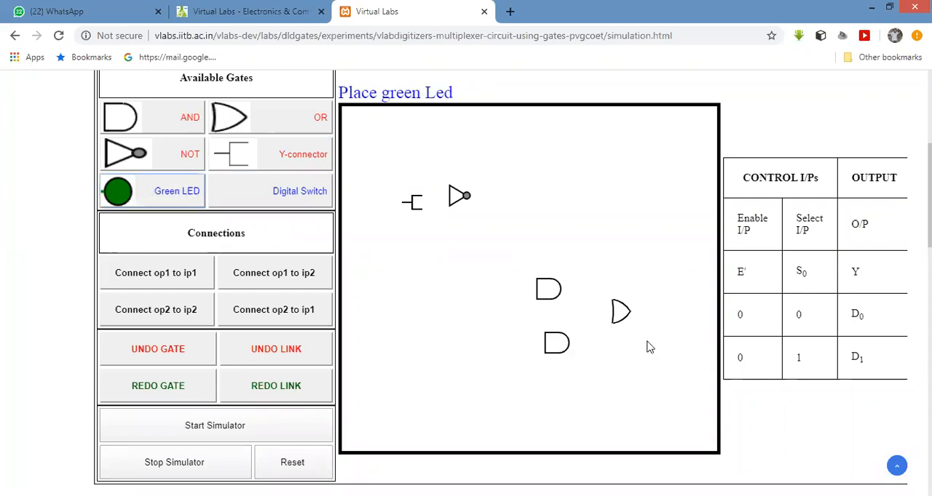
left_click(677, 315)
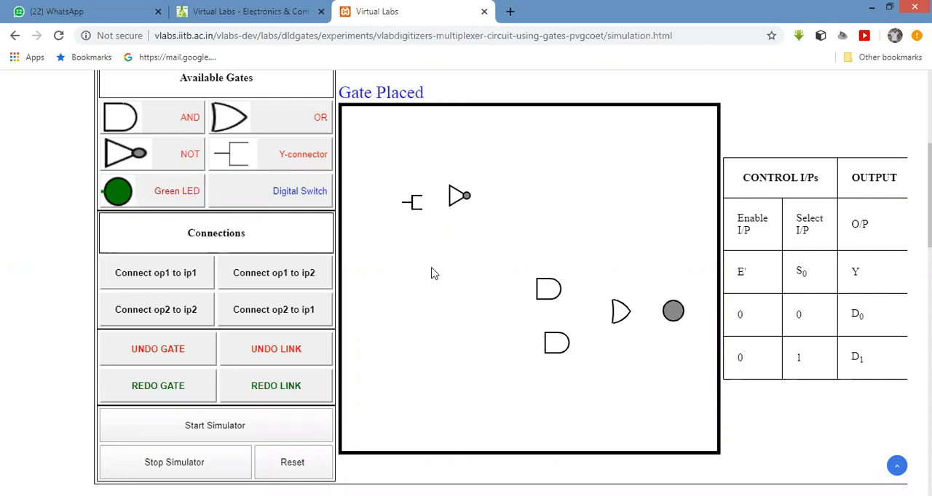
left_click(297, 194)
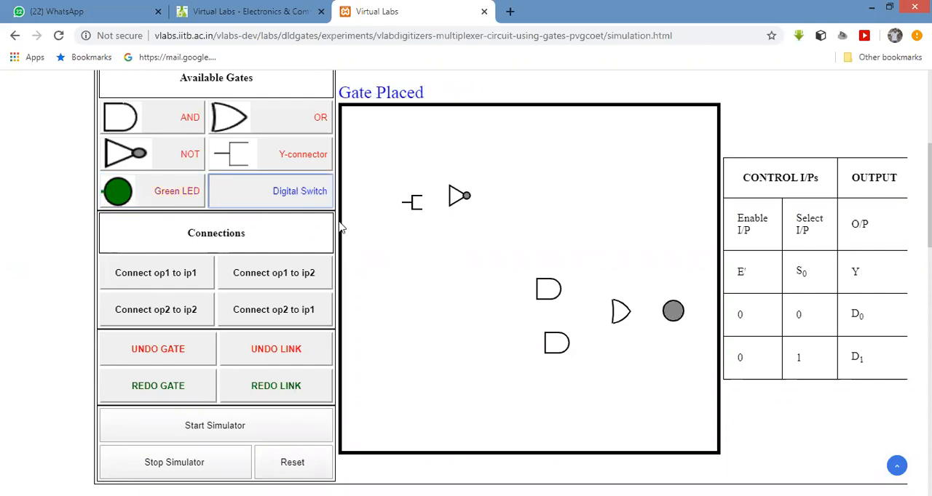
left_click(380, 275)
left_click(310, 191)
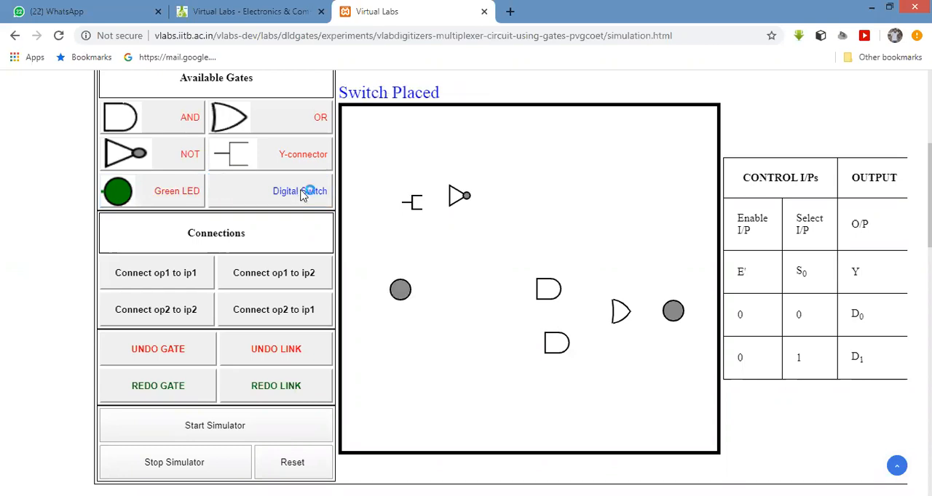
left_click(411, 358)
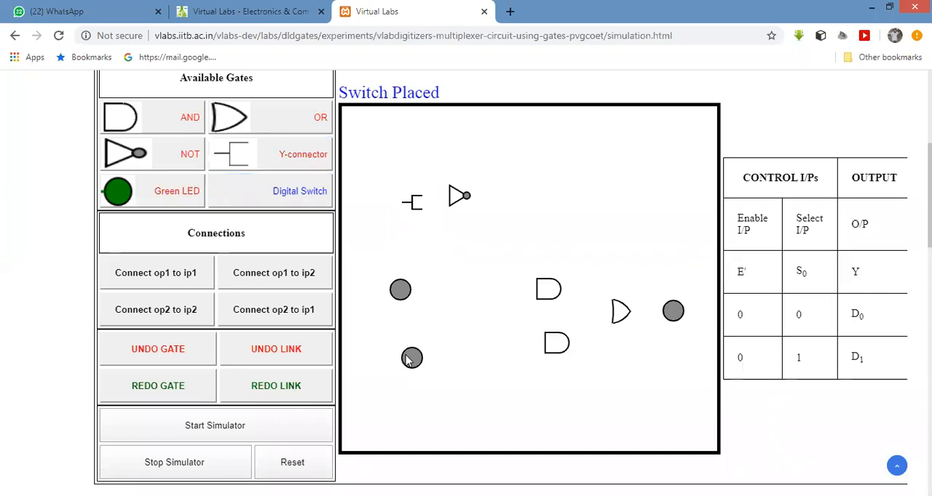
left_click(455, 321)
left_click(308, 193)
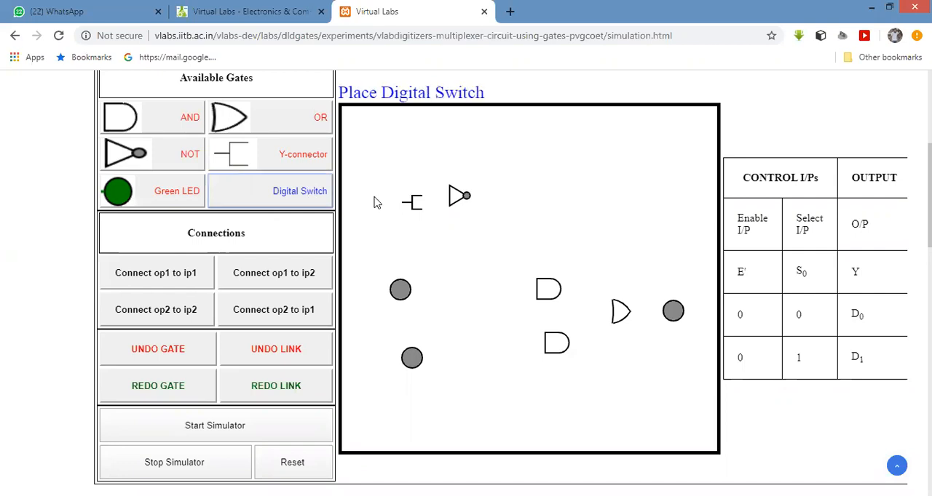
left_click(482, 255)
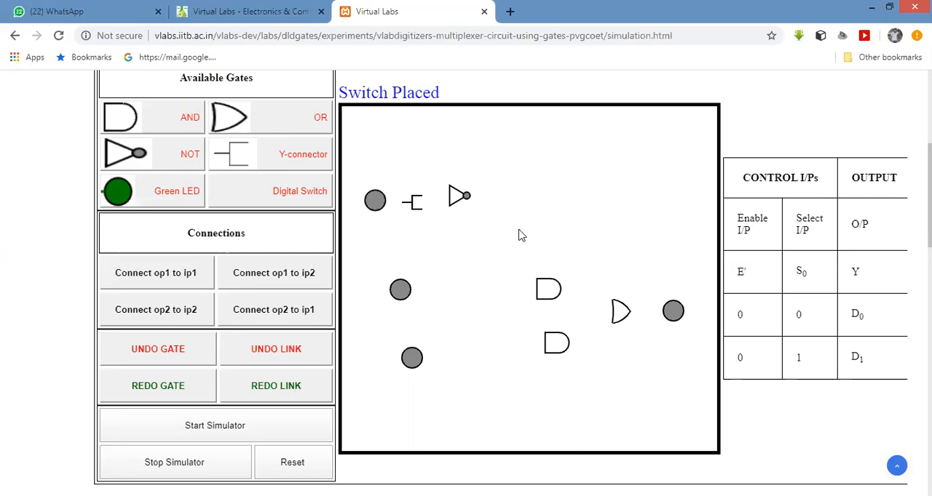
- Connect the two lower digital switches to the first inputs of the upper and lower AND gates respectively
left_click(179, 271)
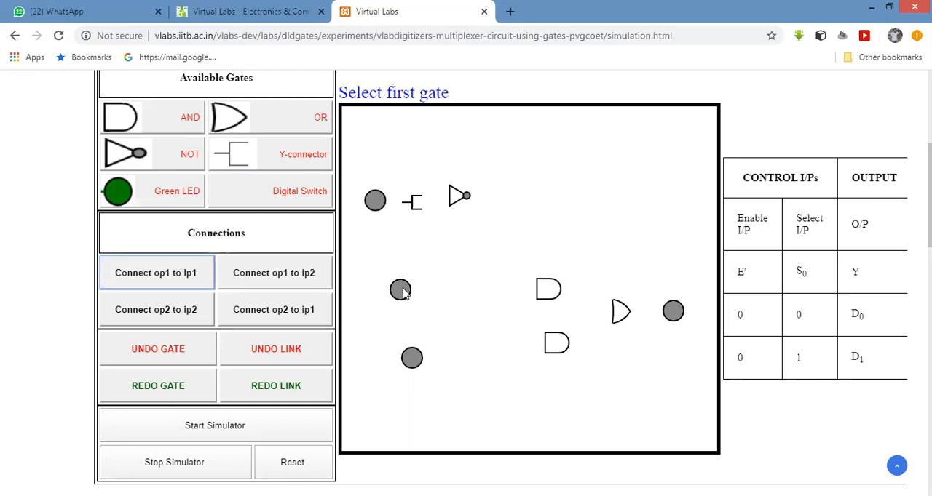
left_click(547, 291)
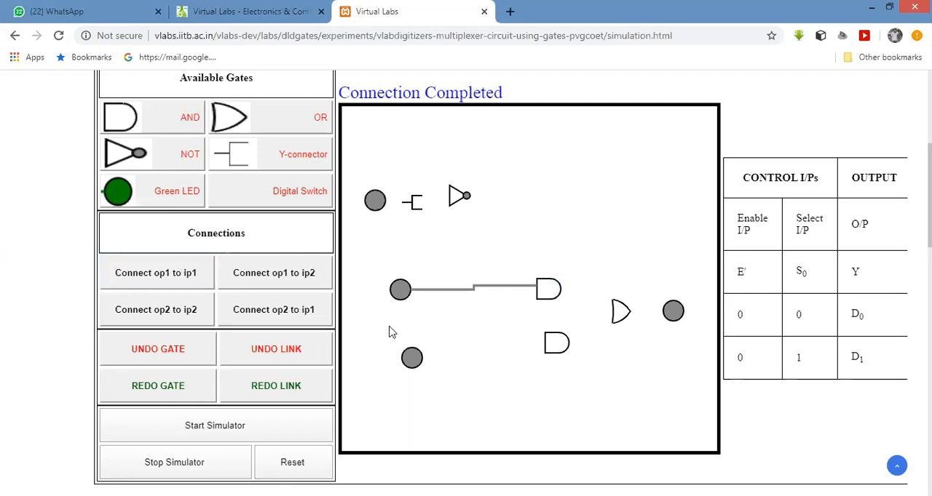
left_click(412, 358)
left_click(556, 343)
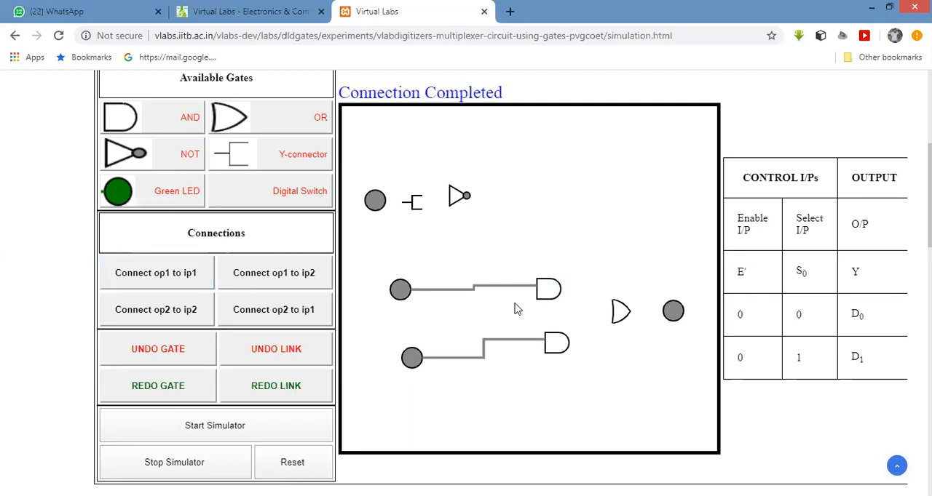
- Connect the upper AND gate's output to the OR gate's first input and the lower AND gate's output to its second input
left_click(202, 273)
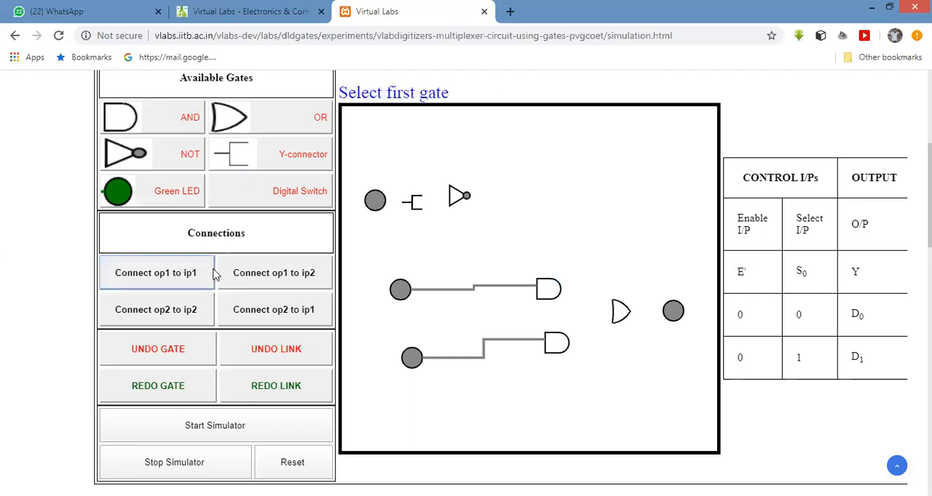
left_click(631, 313)
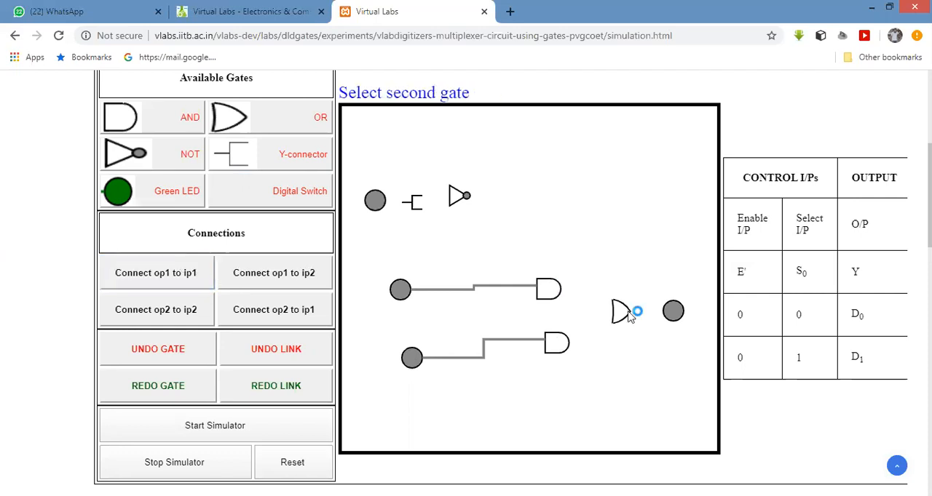
left_click(211, 274)
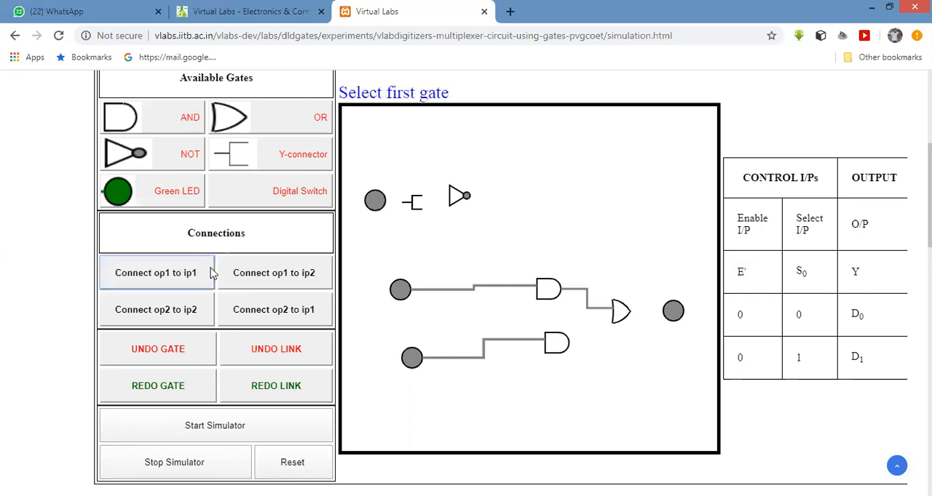
left_click(564, 350)
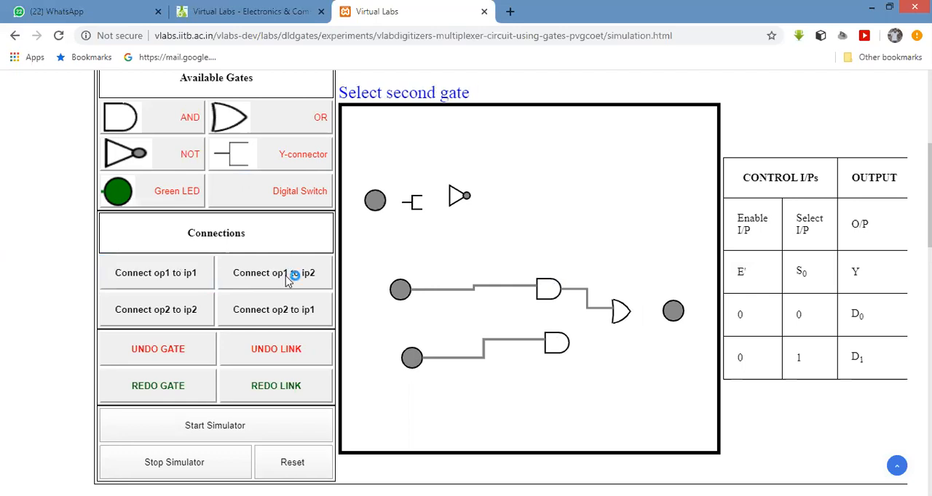
left_click(562, 343)
left_click(612, 317)
left_click(617, 314)
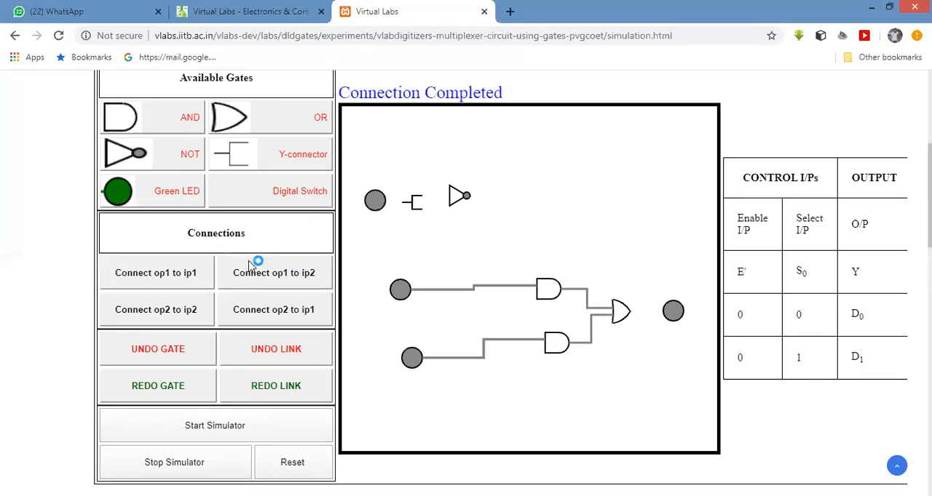
- Connect the OR gate's output to the green LED's input
left_click(191, 273)
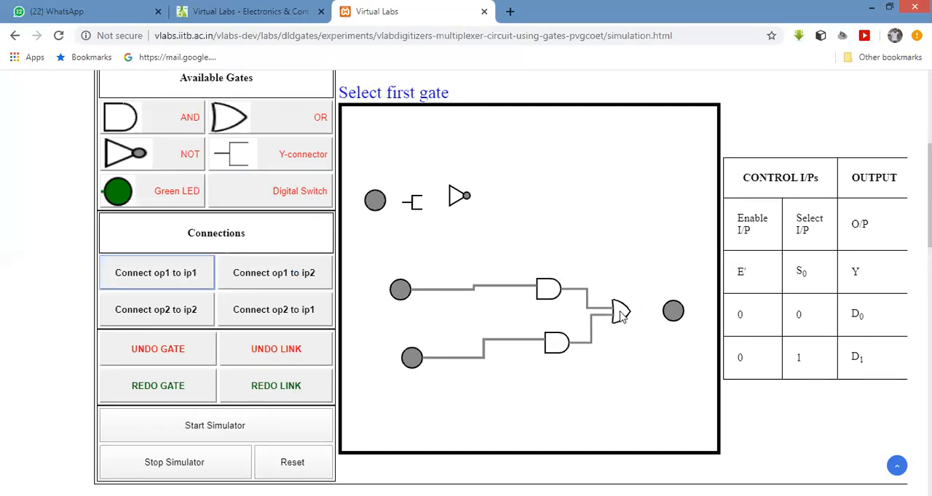
left_click(674, 312)
left_click(673, 312)
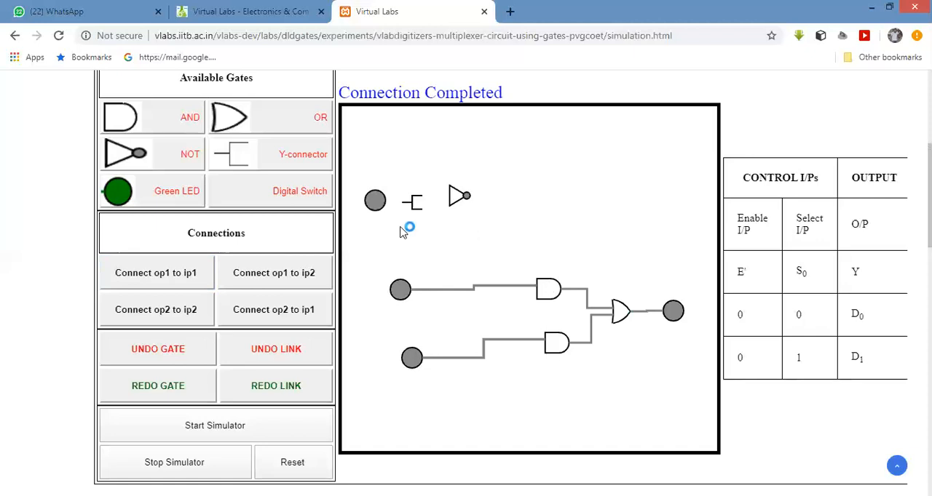
- Connect the uppermost digital switch to the Y-connector's input and the Y-connector's first output to the NOT gate
left_click(183, 286)
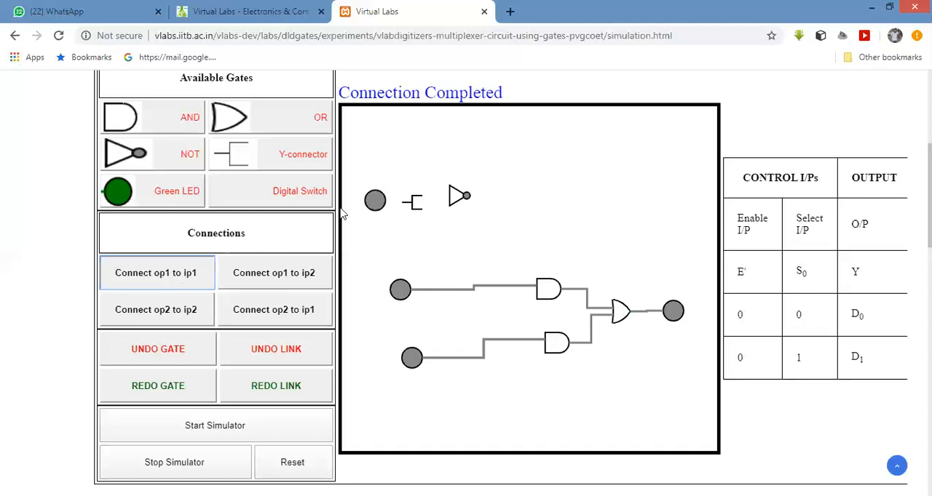
left_click(375, 201)
left_click(406, 205)
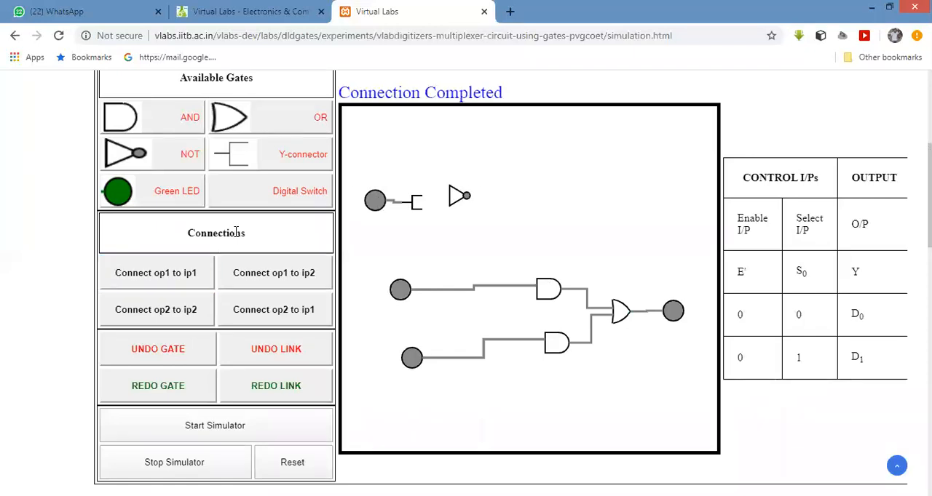
left_click(183, 271)
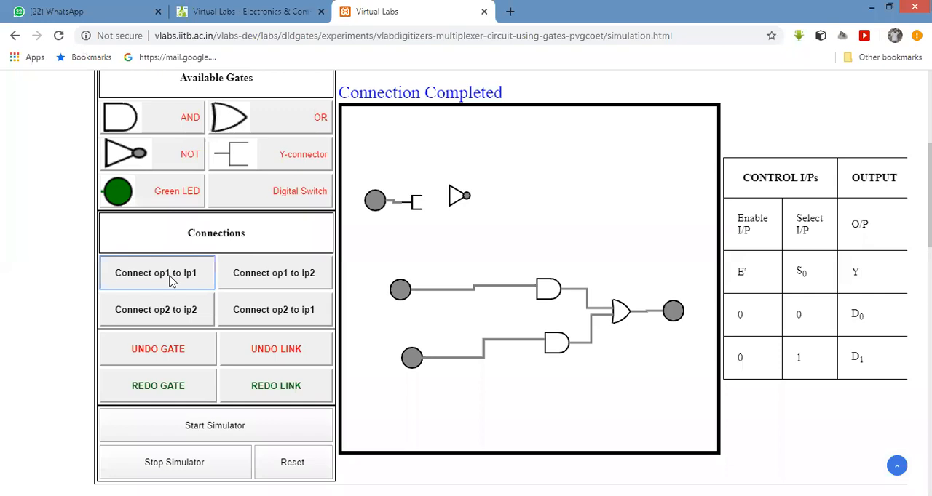
left_click(453, 195)
left_click(437, 234)
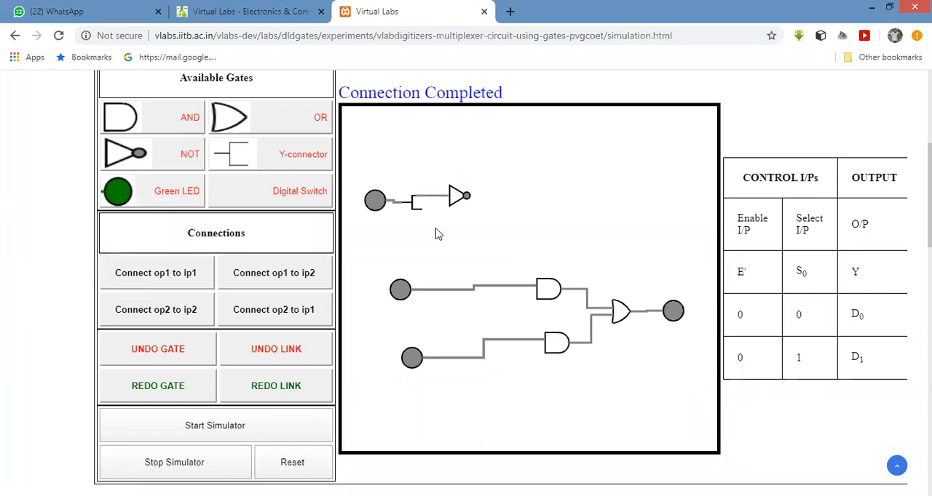